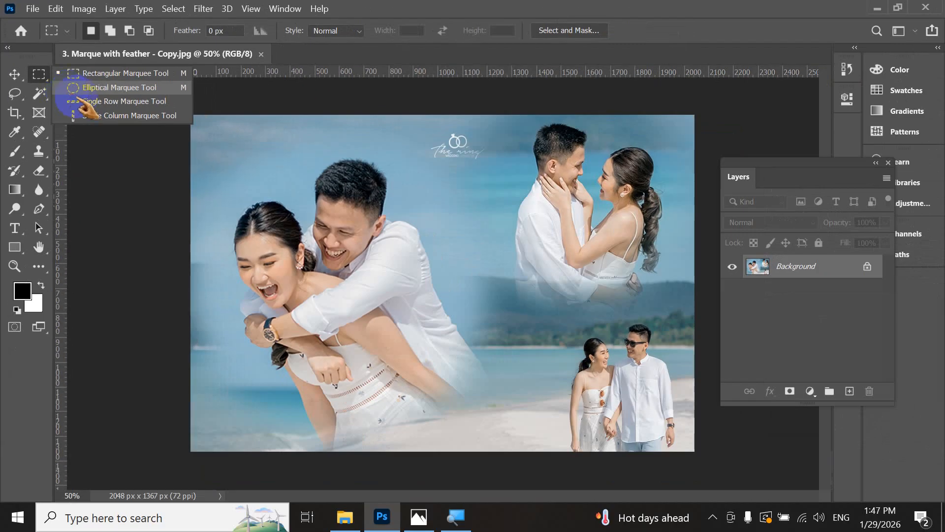
# Step: Open the images 1 (3).jpg and 1 (1).jpg from the "3.Marque with feather" folder as separate documents
pyautogui.click(15, 74)
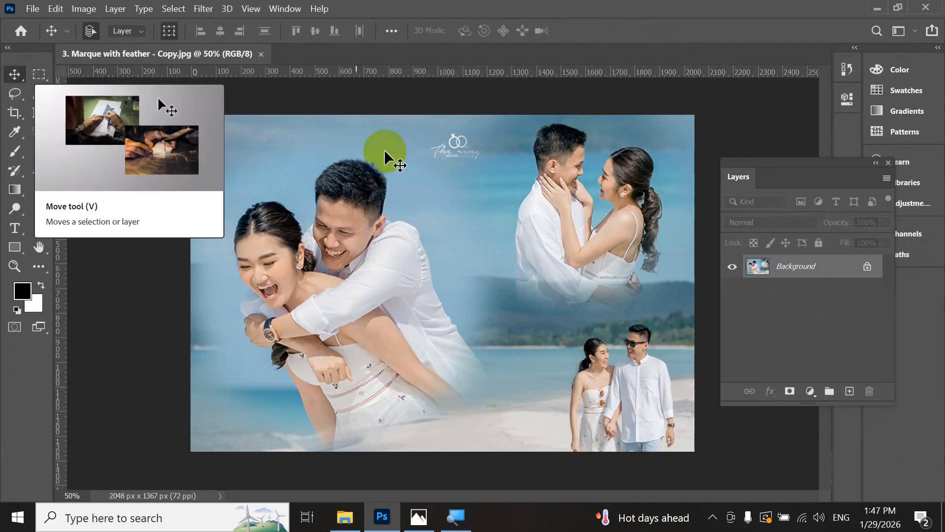
pyautogui.click(345, 517)
pyautogui.moveTo(571, 54); pyautogui.dragTo(519, 162)
pyautogui.moveTo(497, 362); pyautogui.dragTo(456, 55)
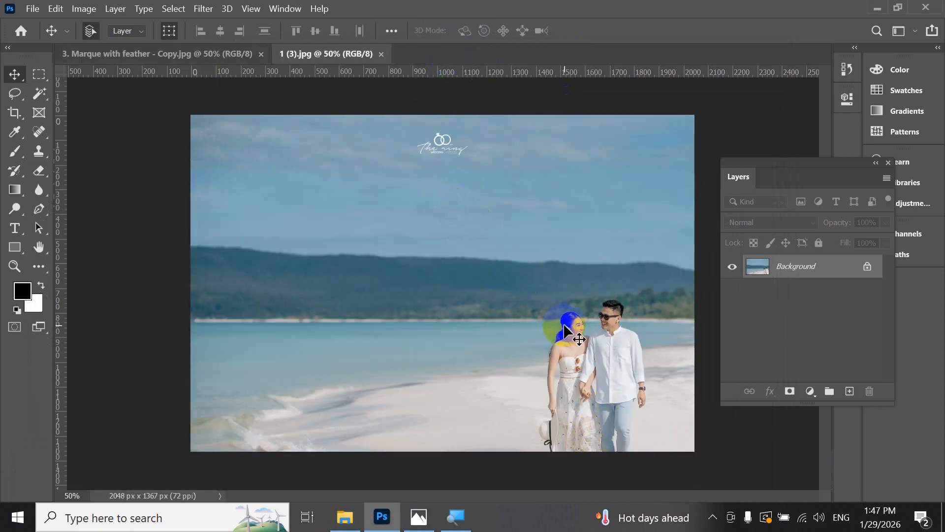
pyautogui.click(344, 517)
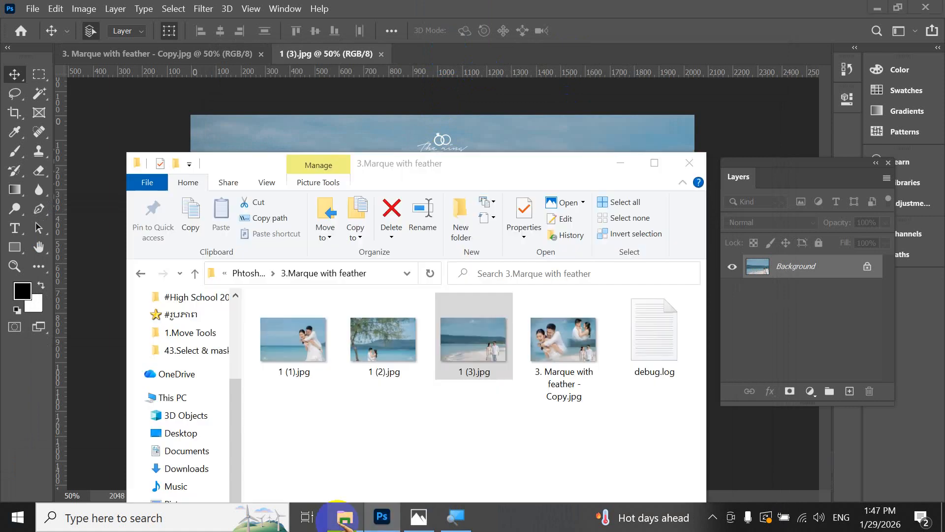
pyautogui.moveTo(294, 340); pyautogui.dragTo(468, 78)
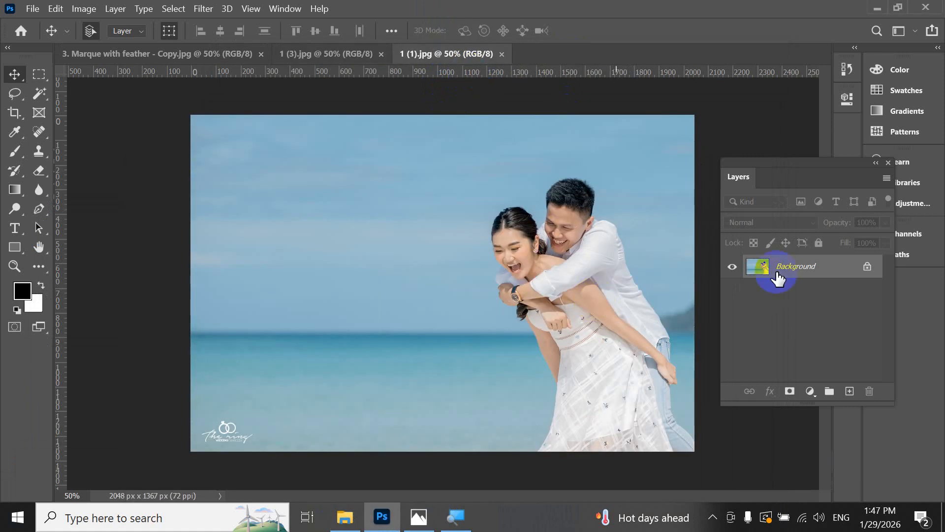
# Step: Make a circular Elliptical Marquee selection around the upper bodies of the embracing couple in 1 (1).jpg
pyautogui.moveTo(806, 169); pyautogui.dragTo(855, 173)
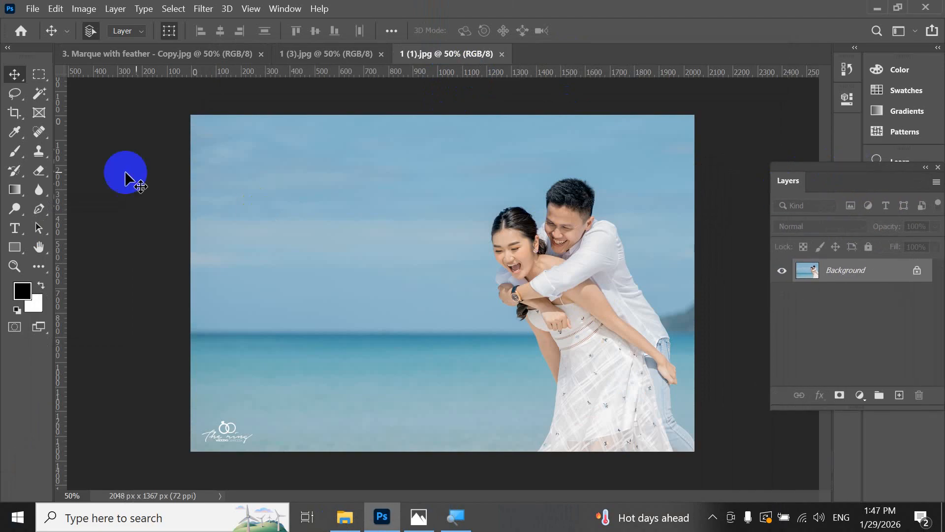
pyautogui.moveTo(38, 74); pyautogui.dragTo(98, 90)
pyautogui.moveTo(462, 163); pyautogui.dragTo(664, 367)
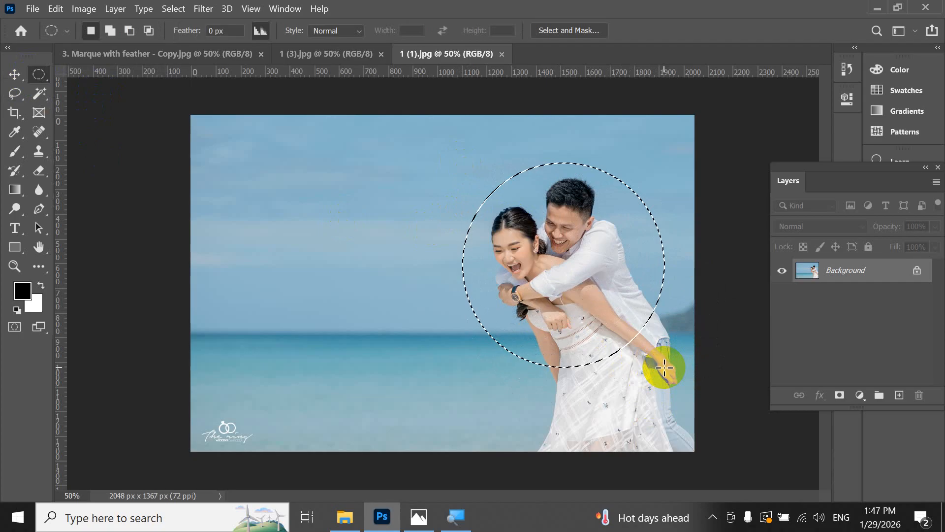
pyautogui.click(656, 364)
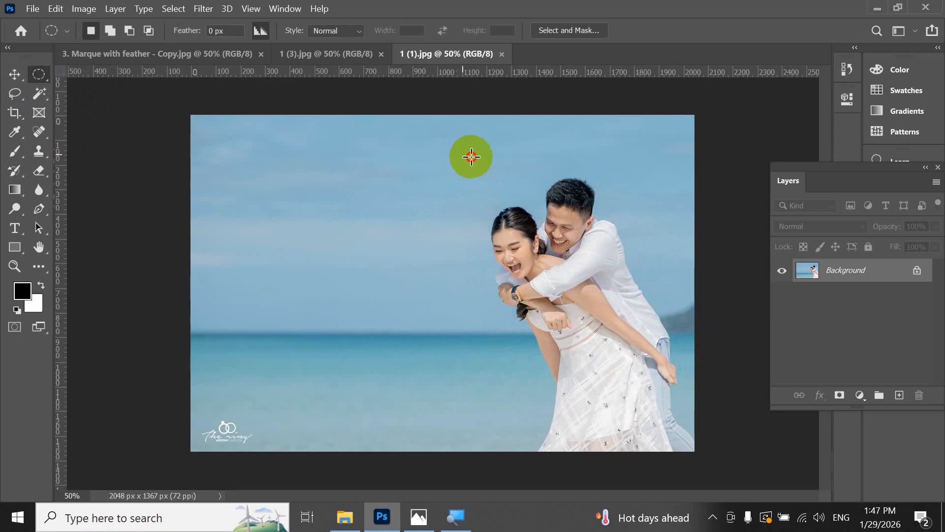
pyautogui.moveTo(471, 156); pyautogui.dragTo(671, 359)
pyautogui.moveTo(574, 253); pyautogui.dragTo(566, 269)
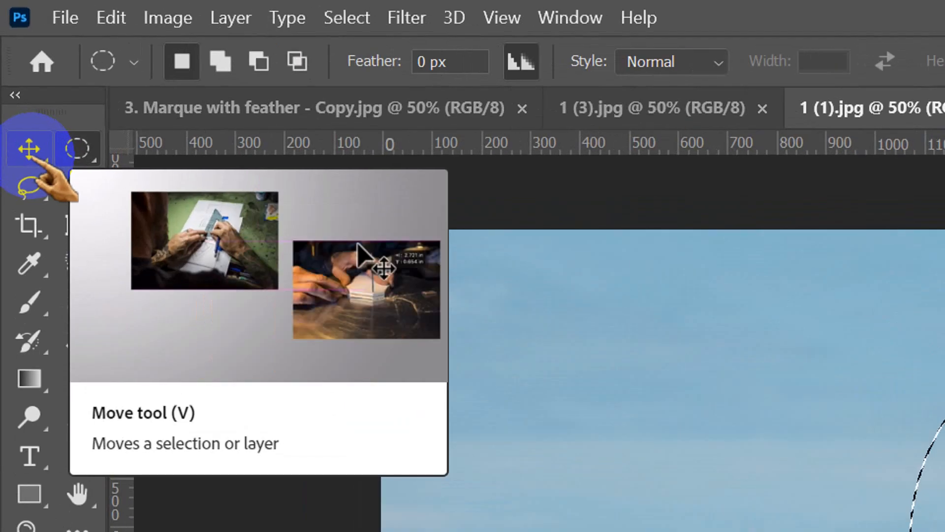
# Step: Try copying the unfeathered circular selection into 1 (3).jpg, compare it with the sample collage, and delete the copied layer
pyautogui.click(30, 150)
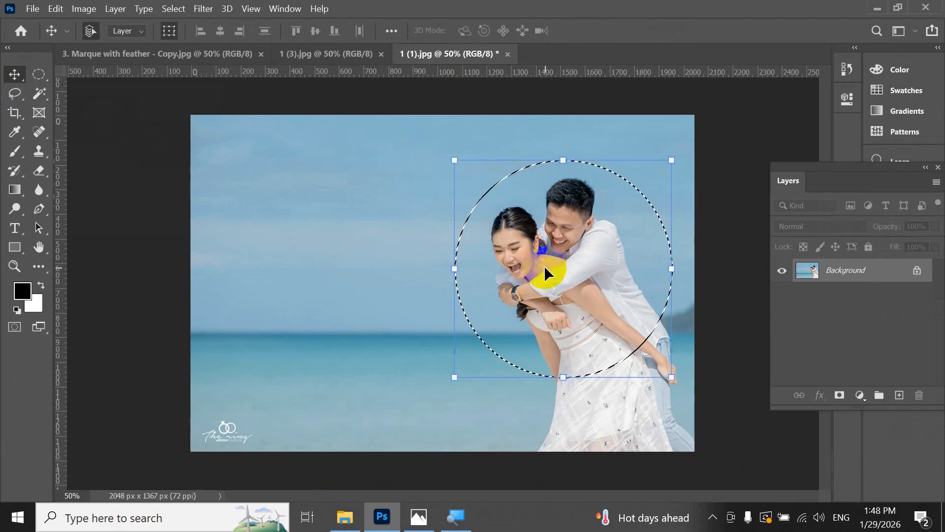
pyautogui.moveTo(544, 265); pyautogui.dragTo(324, 306)
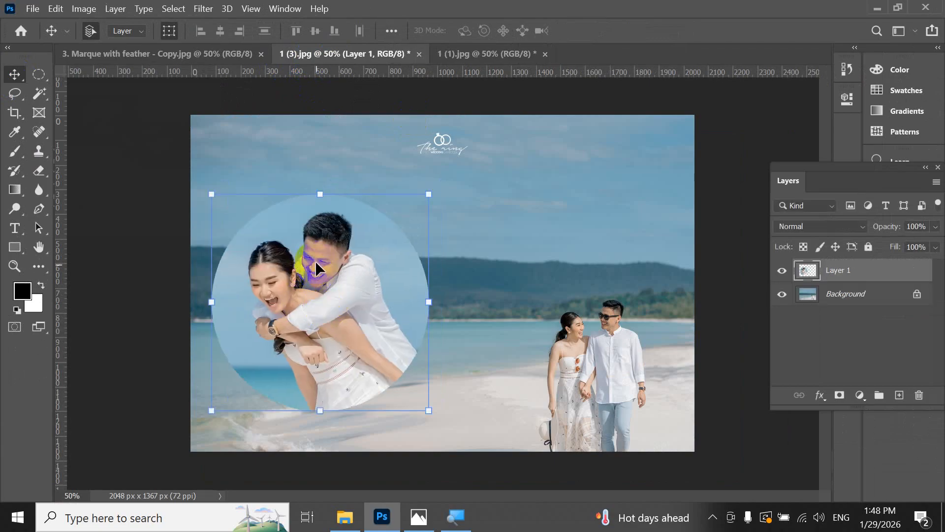
pyautogui.click(209, 55)
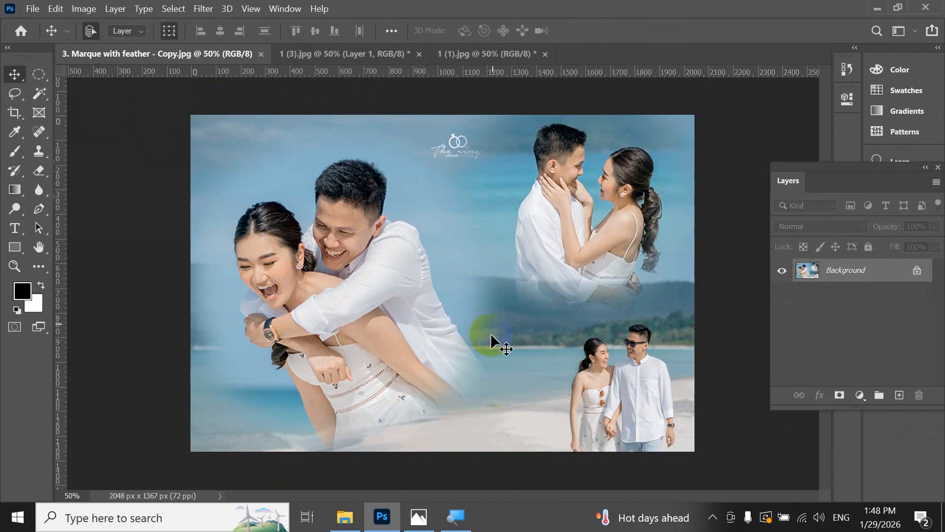
pyautogui.click(345, 54)
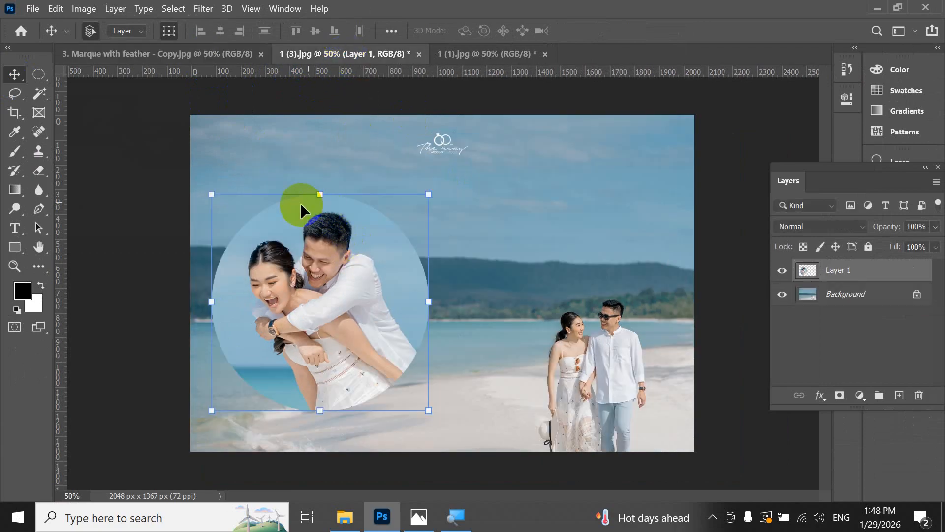
pyautogui.press('Delete')
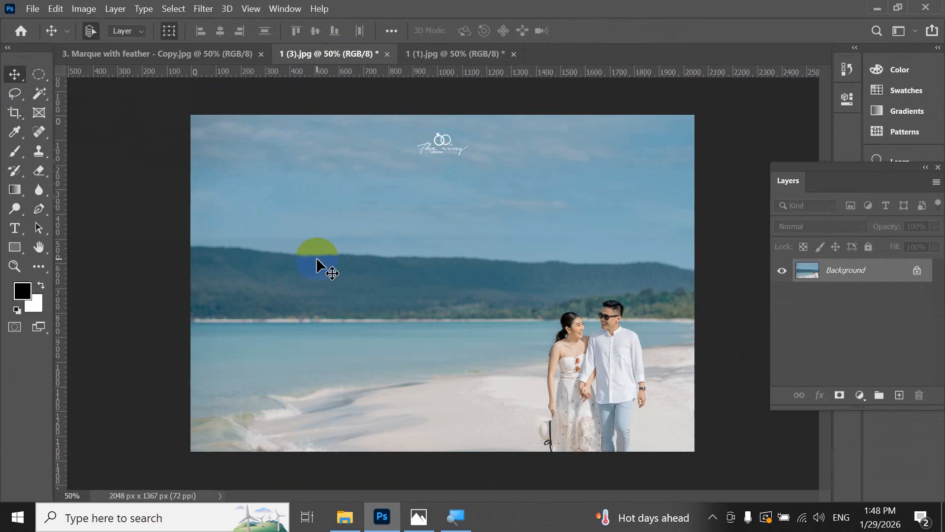
# Step: Feather the circular selection around the couple in 1 (1).jpg with a radius of 60 pixels
pyautogui.click(465, 54)
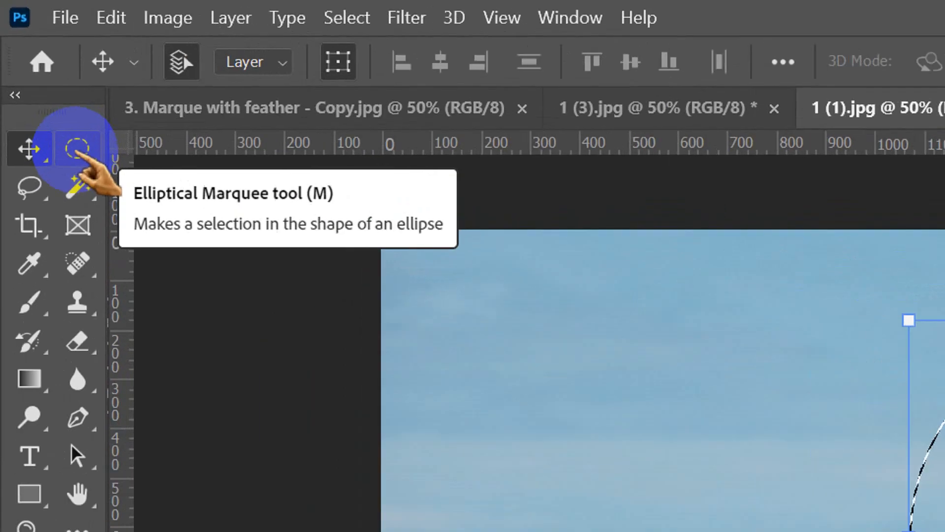
pyautogui.click(38, 74)
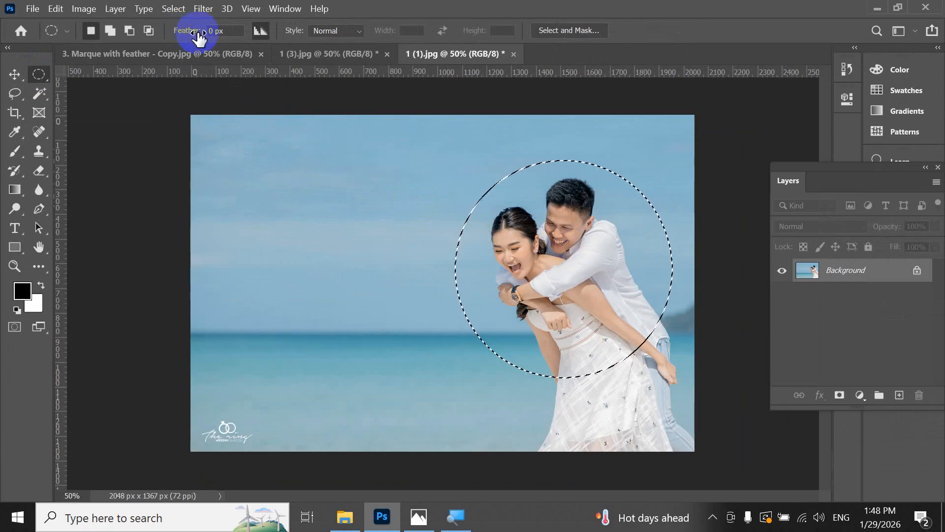
pyautogui.rightClick(546, 232)
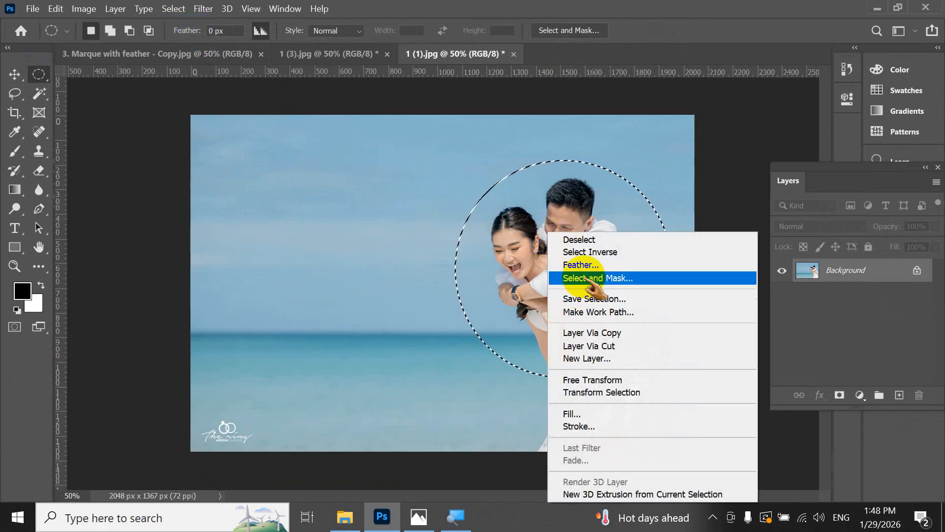
pyautogui.click(593, 266)
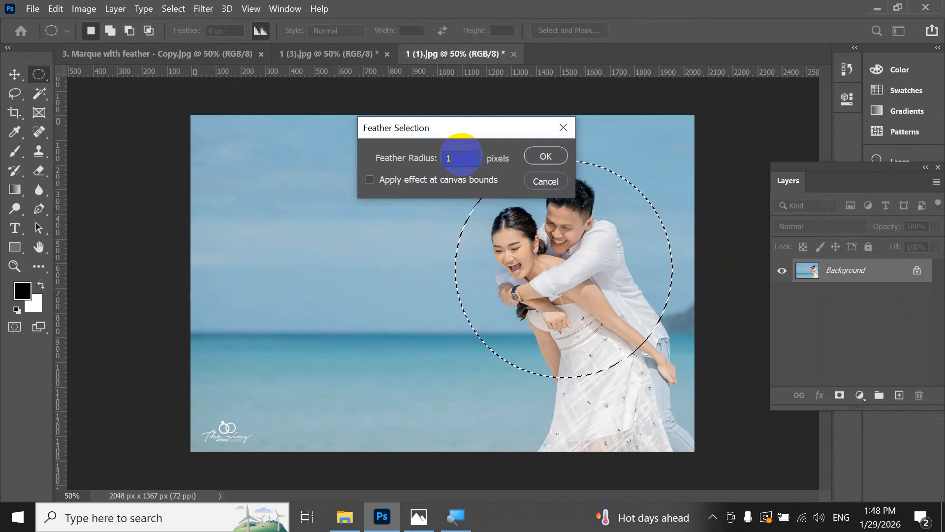
pyautogui.click(462, 156)
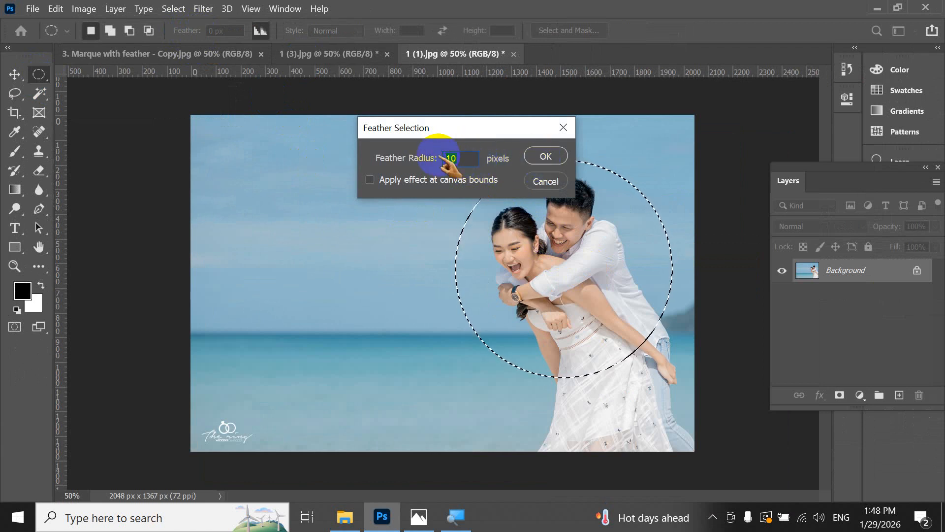
pyautogui.click(476, 160)
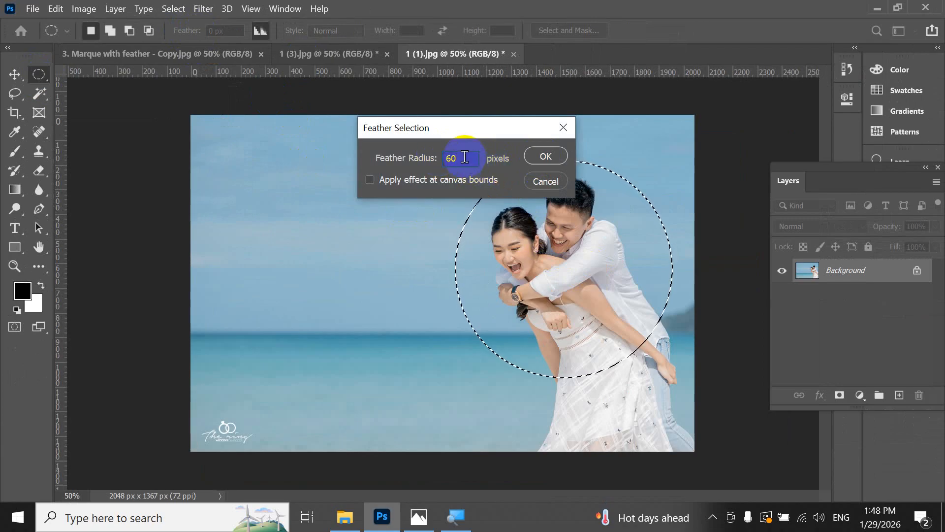
pyautogui.click(544, 156)
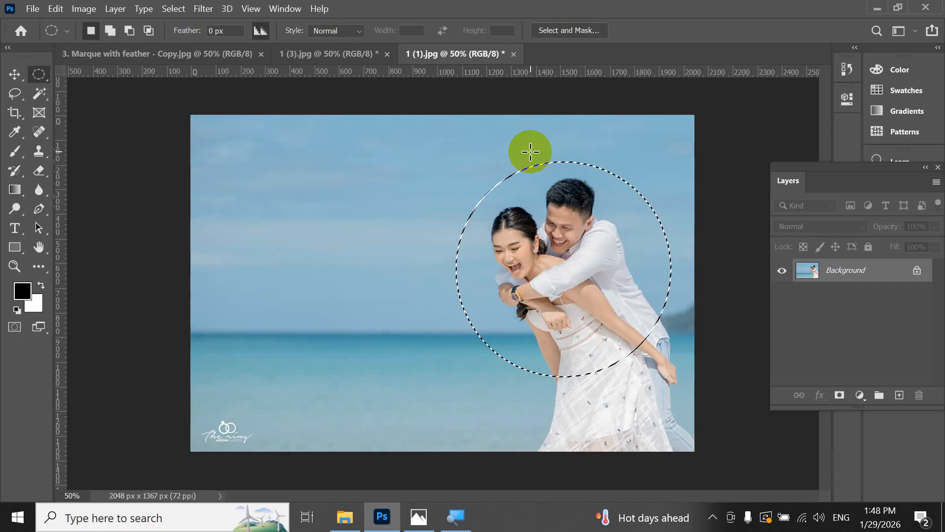
# Step: Copy the feathered couple into the left half of 1 (3).jpg, scale it to about 110%, and shift it slightly up and left
pyautogui.press('v')
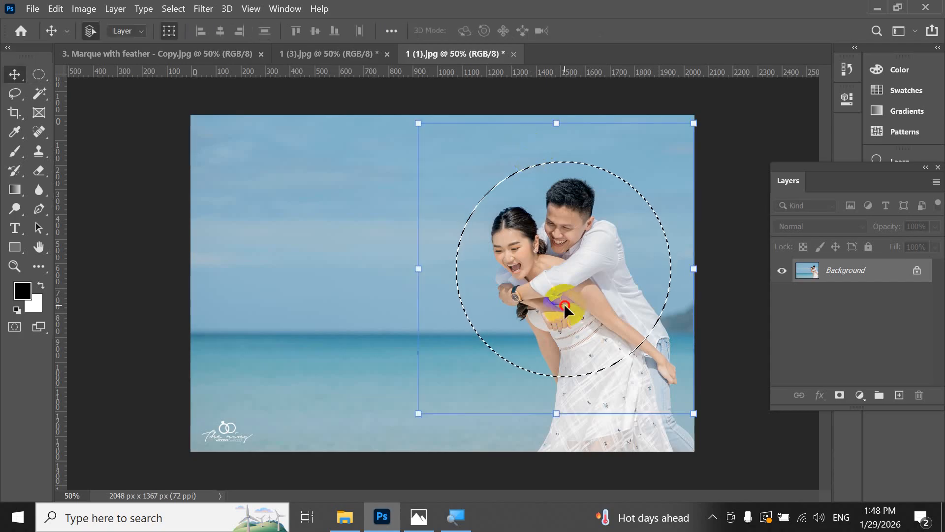
pyautogui.moveTo(564, 309); pyautogui.dragTo(338, 349)
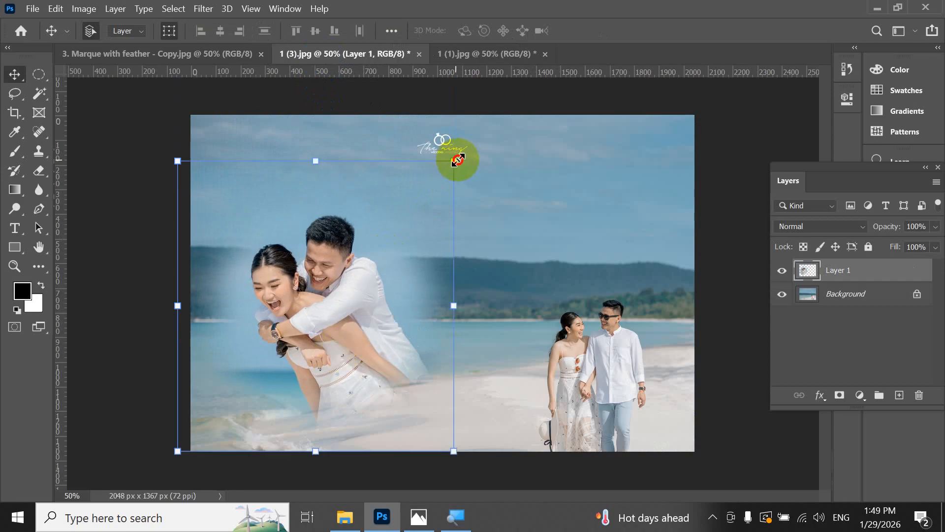
pyautogui.moveTo(457, 160); pyautogui.dragTo(482, 133)
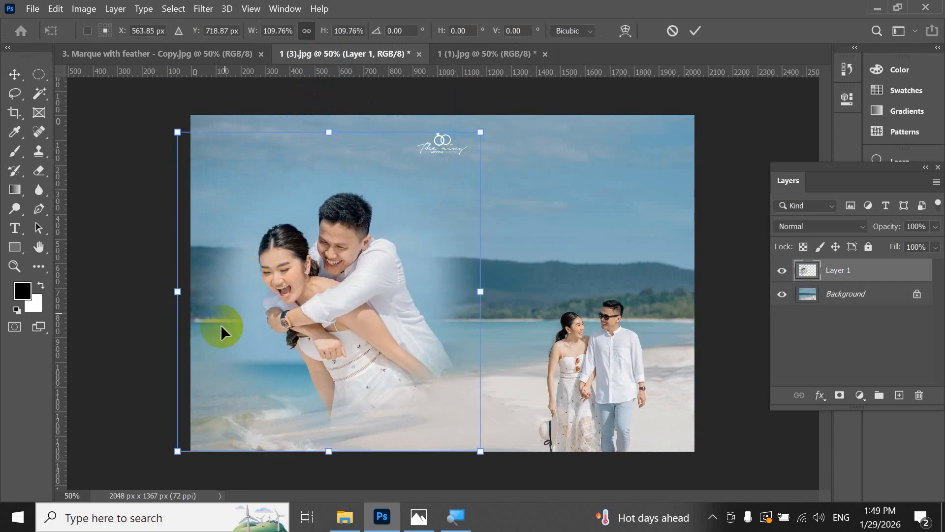
pyautogui.press('Return')
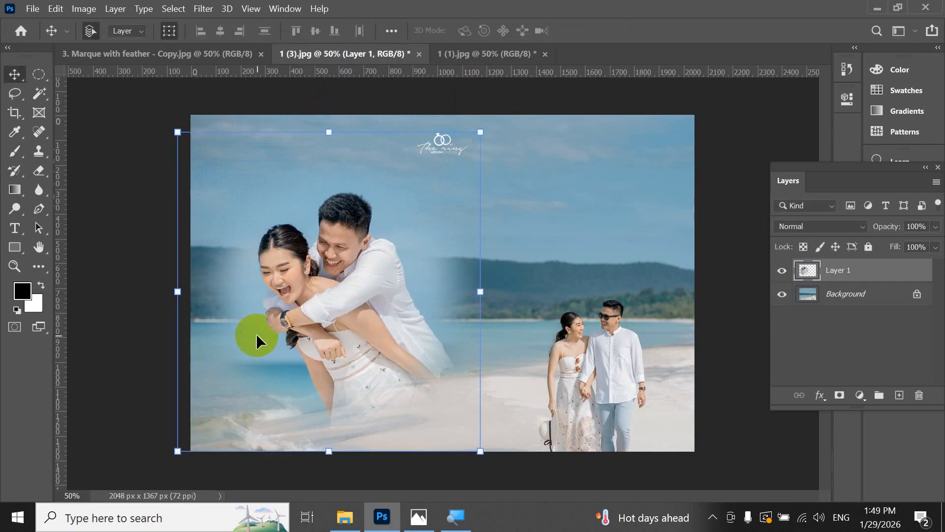
pyautogui.moveTo(296, 315); pyautogui.dragTo(289, 307)
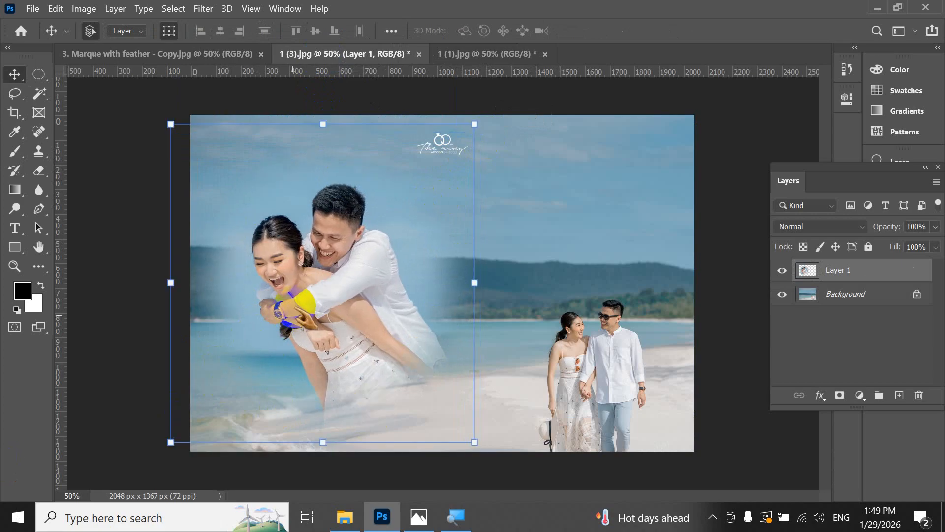
# Step: Compare the composite with the sample collage and close 1 (1).jpg without saving its changes
pyautogui.click(460, 53)
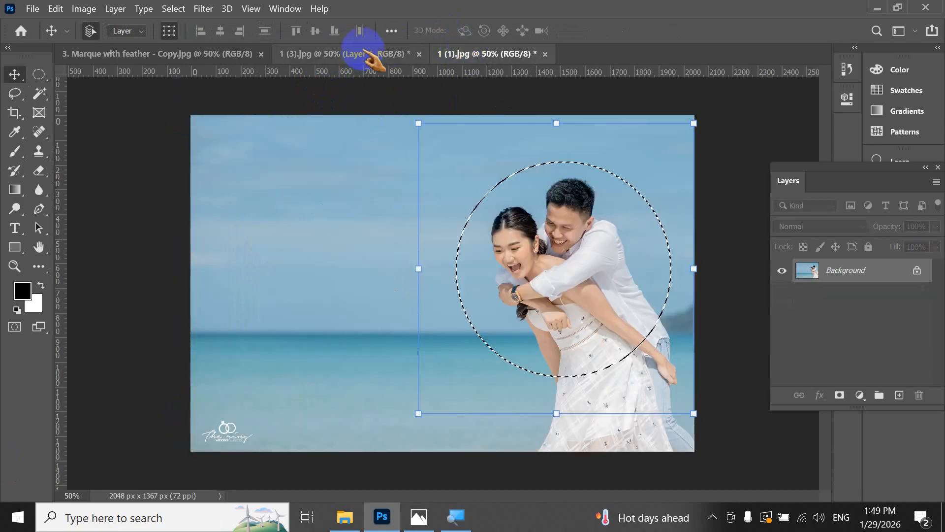
pyautogui.click(408, 54)
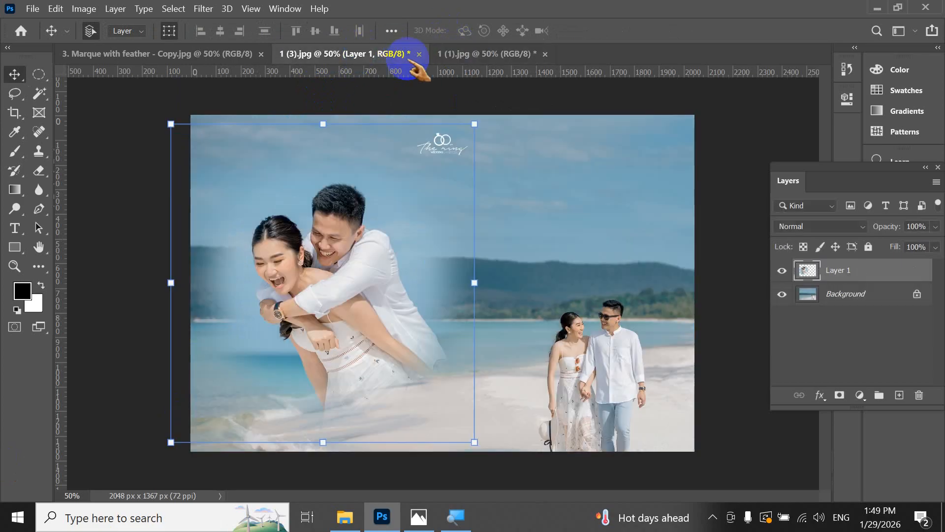
pyautogui.click(211, 54)
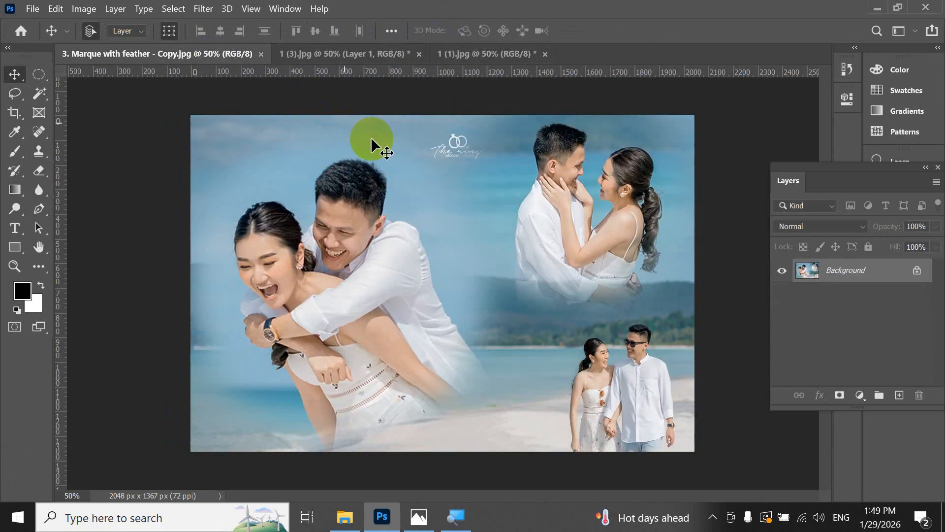
pyautogui.click(512, 54)
pyautogui.click(543, 55)
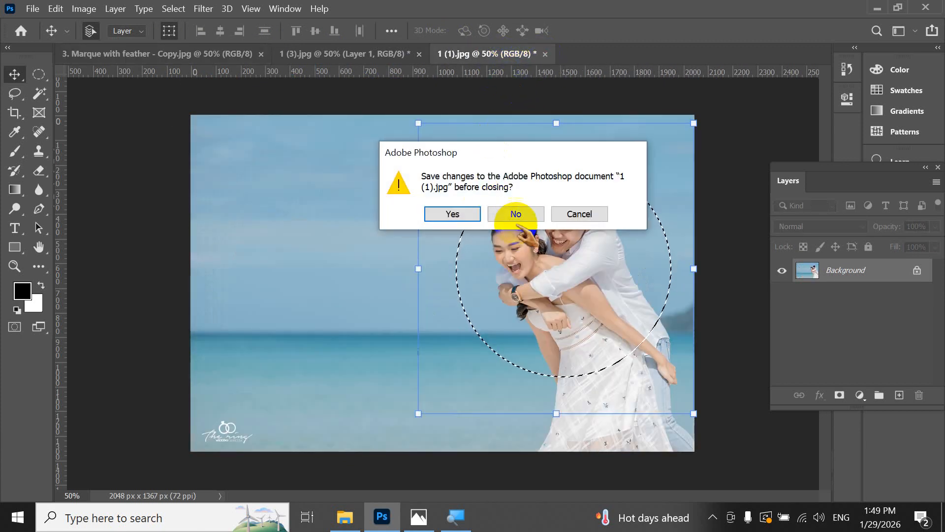
pyautogui.click(515, 213)
# Step: Open 1 (2).jpg from the "3.Marque with feather" folder as a separate document
pyautogui.click(348, 517)
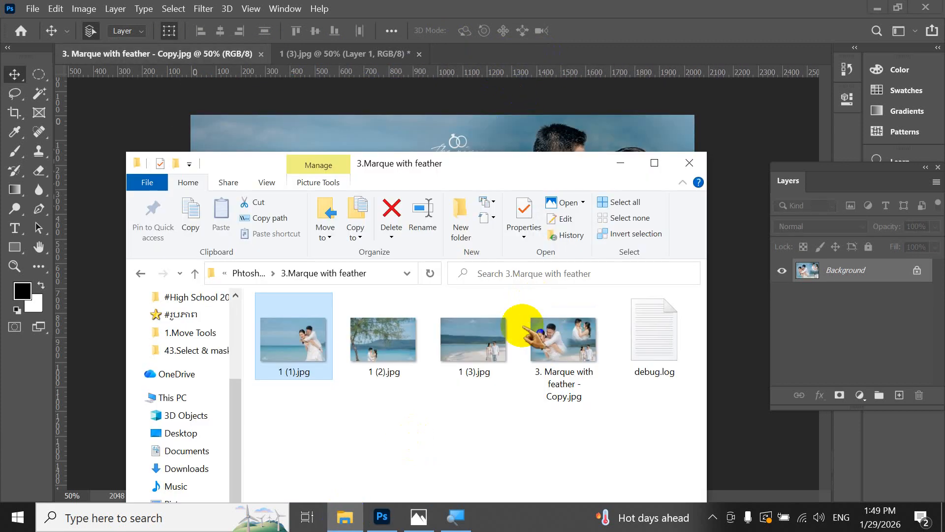
pyautogui.click(474, 353)
pyautogui.moveTo(405, 345); pyautogui.dragTo(554, 101)
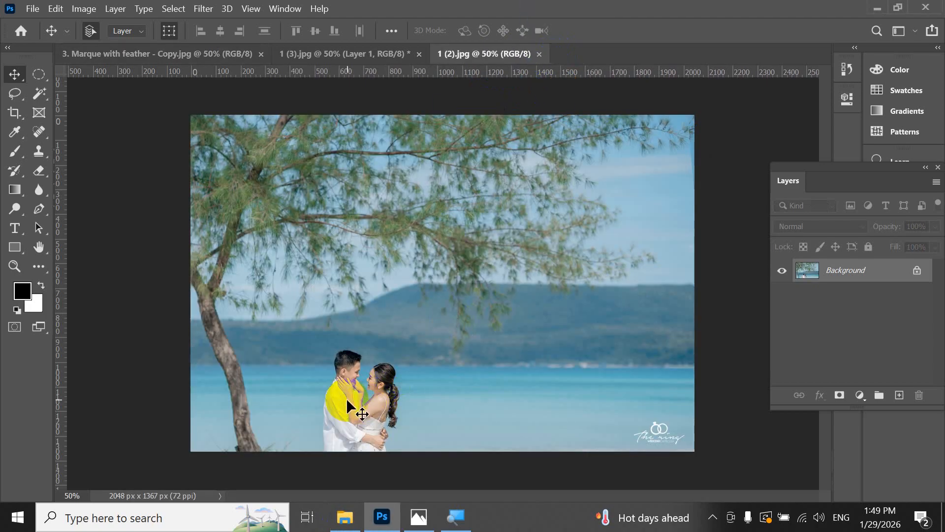
# Step: Make a circular Elliptical Marquee selection around the couple beside the tree in 1 (2).jpg
pyautogui.hotkey('ctrl', '+')
pyautogui.hotkey('ctrl', '+')
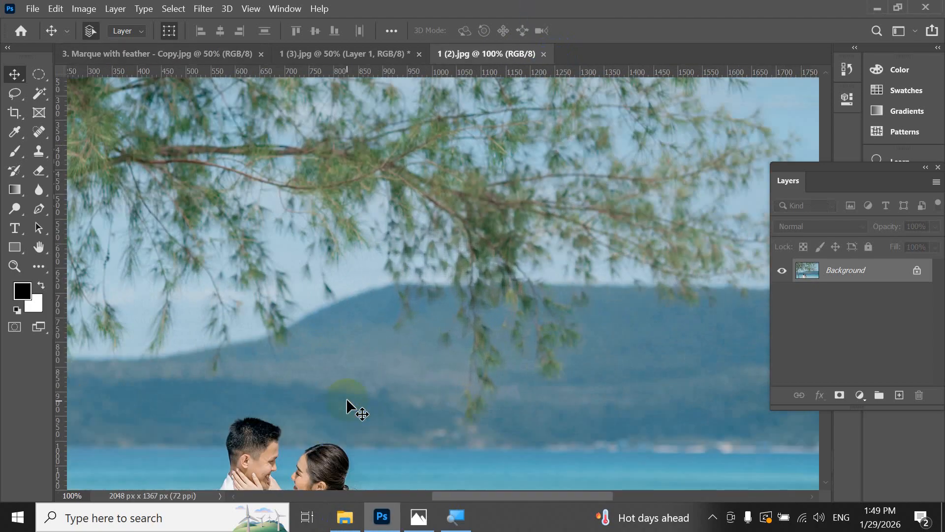
pyautogui.press('h')
pyautogui.moveTo(347, 399); pyautogui.dragTo(397, 168)
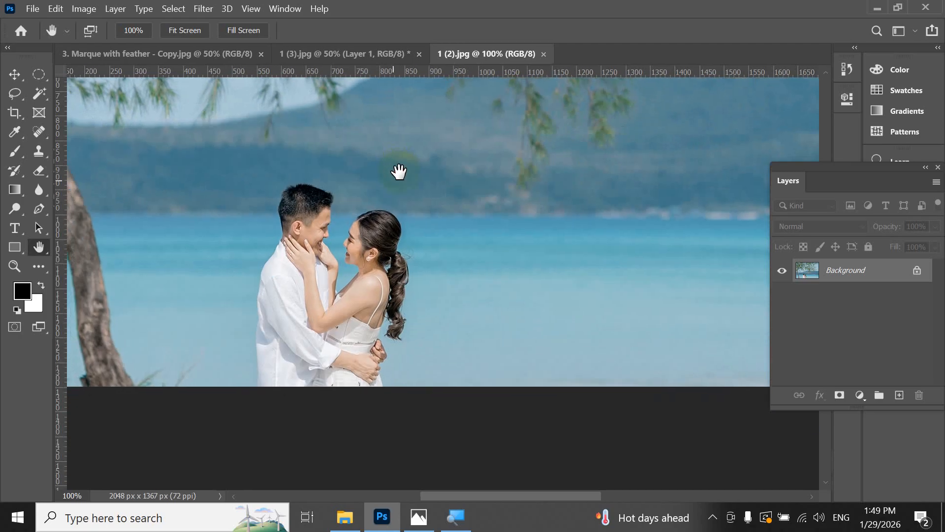
pyautogui.click(39, 75)
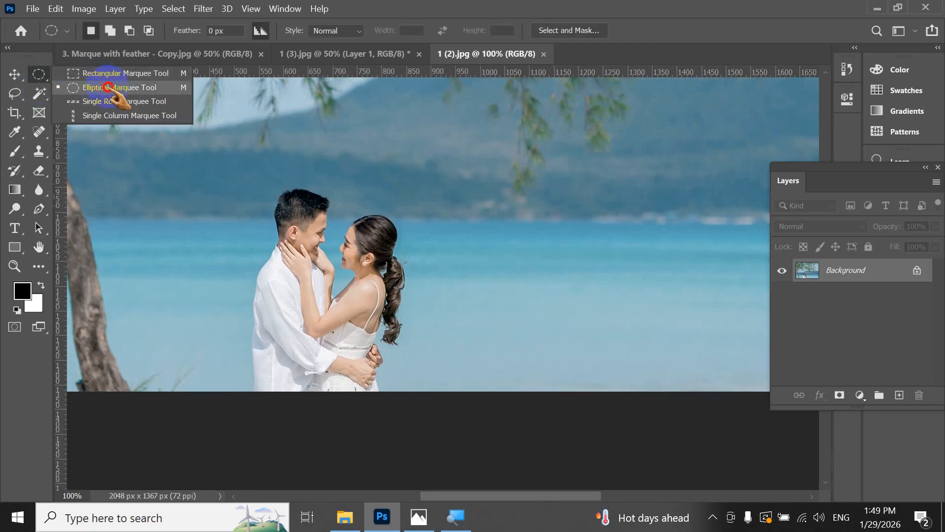
pyautogui.click(115, 89)
pyautogui.moveTo(213, 165); pyautogui.dragTo(435, 386)
pyautogui.rightClick(348, 295)
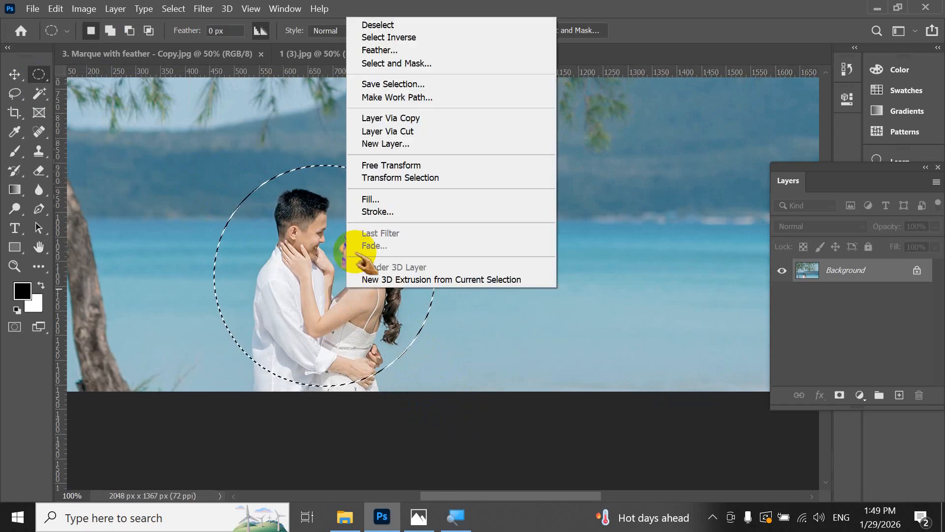
pyautogui.click(401, 63)
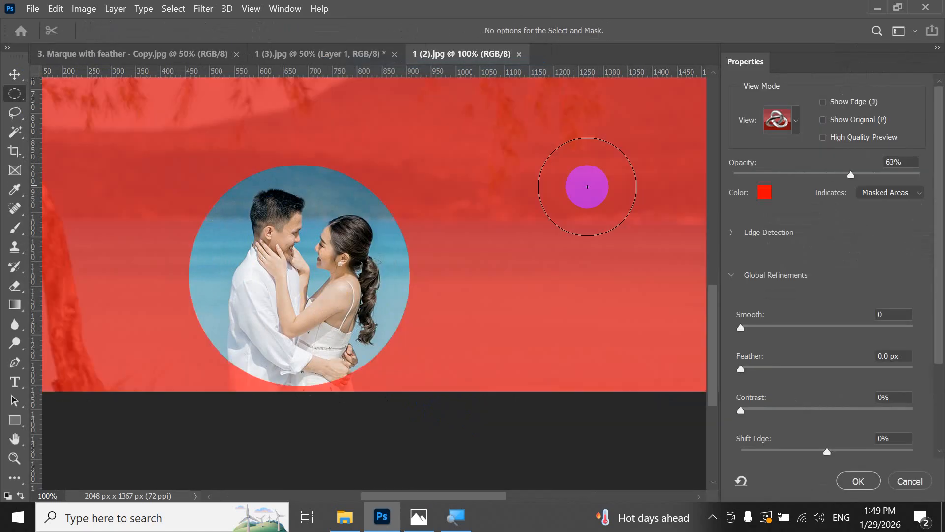
pyautogui.click(910, 484)
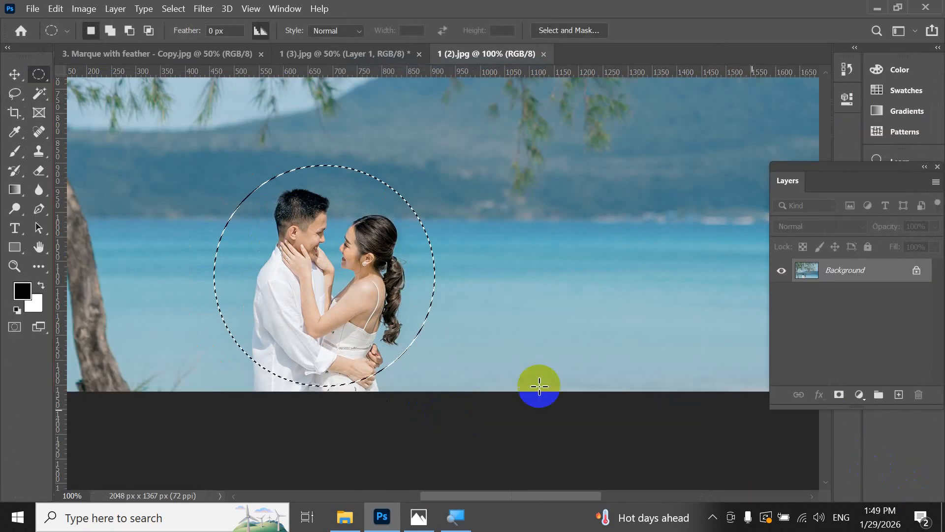
# Step: Feather the circular selection around the couple in 1 (2).jpg
pyautogui.rightClick(325, 283)
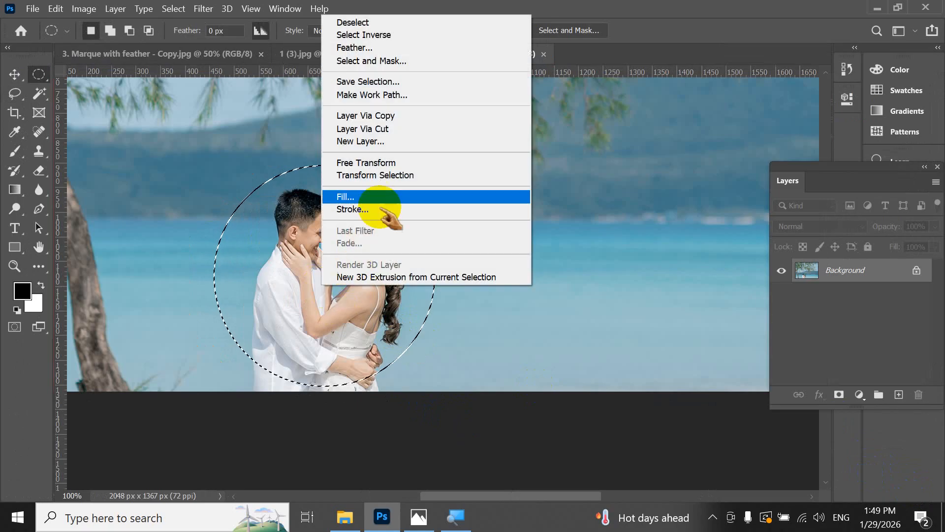
pyautogui.click(355, 49)
pyautogui.doubleClick(451, 158)
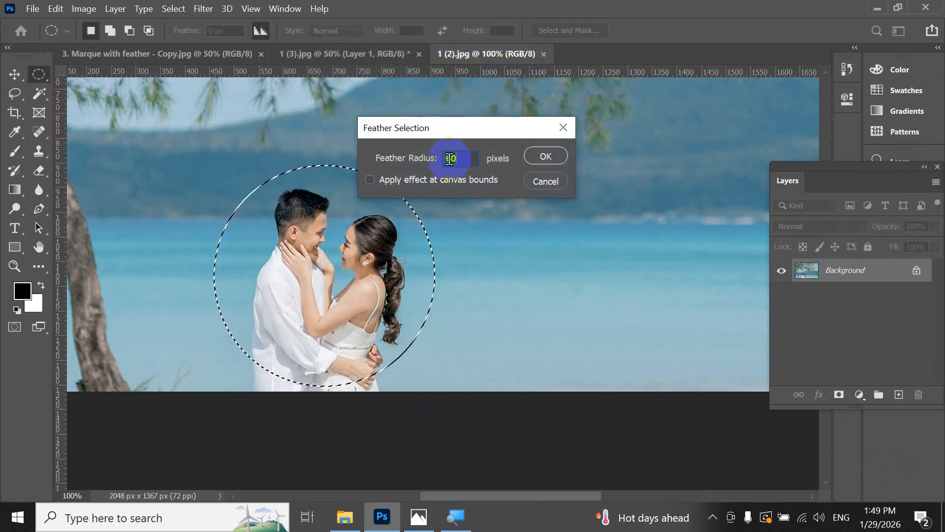
pyautogui.press('Return')
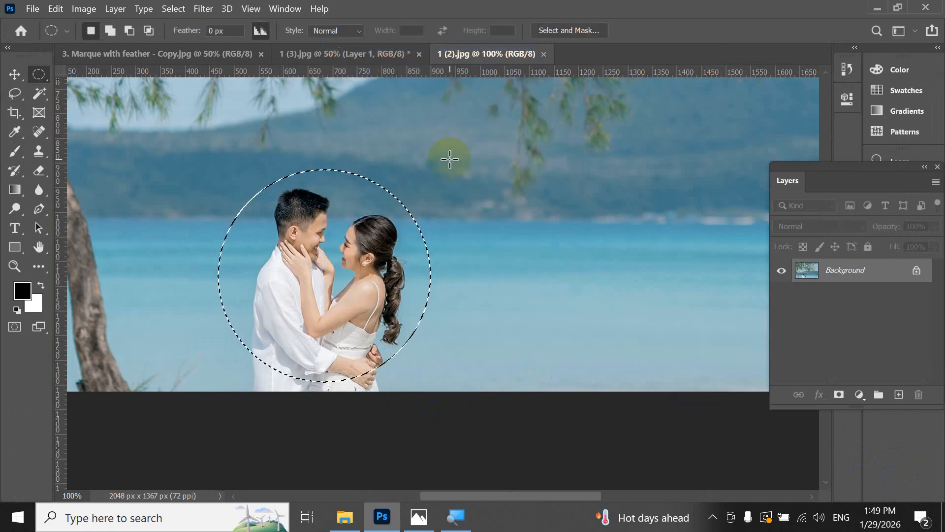
# Step: Copy the feathered couple into the sky of 1 (3).jpg above the walking couple and scale it to about 119%
pyautogui.click(15, 74)
pyautogui.moveTo(336, 286); pyautogui.dragTo(544, 210)
pyautogui.moveTo(628, 262); pyautogui.dragTo(666, 288)
pyautogui.moveTo(549, 226); pyautogui.dragTo(566, 207)
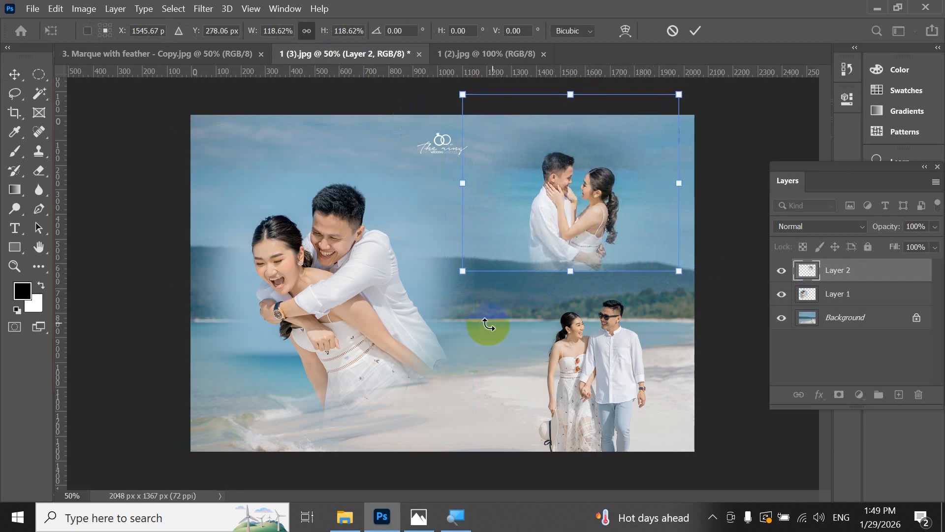
pyautogui.moveTo(488, 324); pyautogui.dragTo(490, 328)
pyautogui.press('Return')
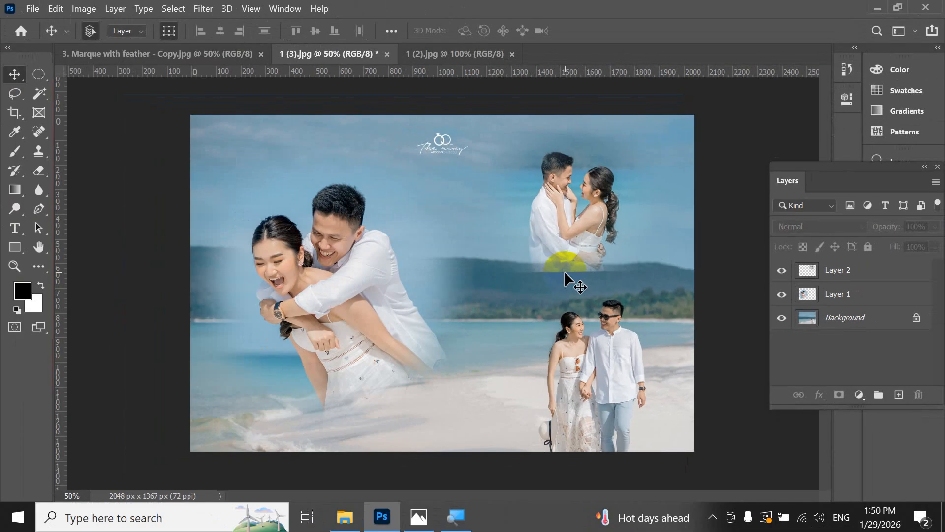
# Step: Try erasing the lower edge of the embracing couple on Layer 2 with a 150 px Hard Round eraser, and undo the stroke
pyautogui.click(413, 190)
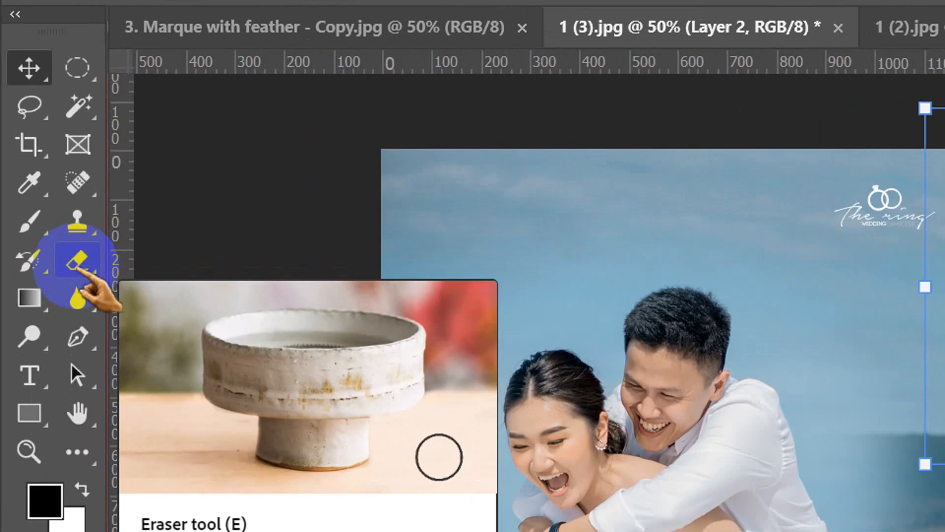
pyautogui.click(78, 263)
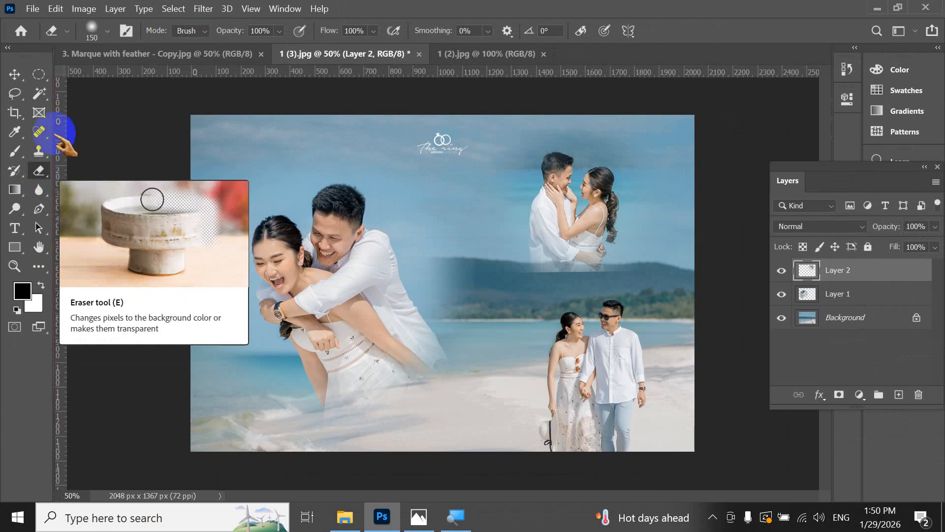
pyautogui.click(104, 30)
pyautogui.click(100, 229)
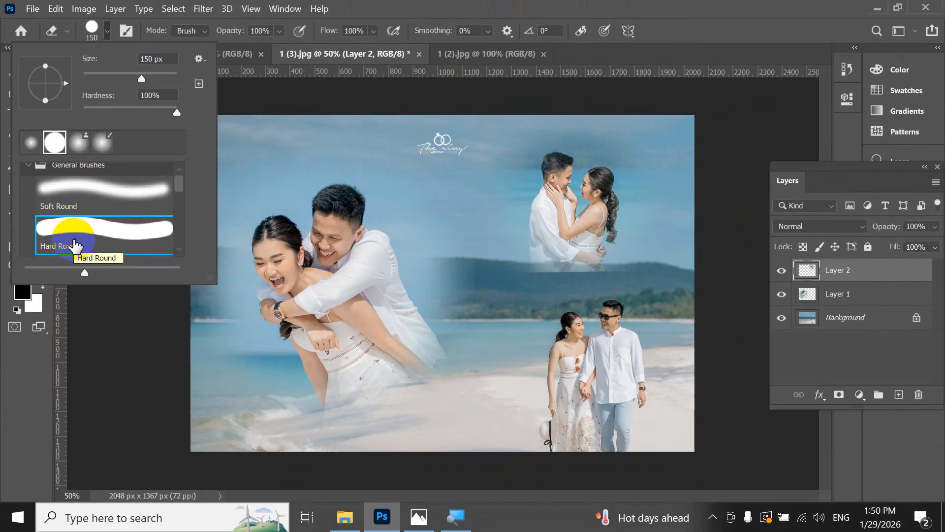
pyautogui.click(61, 188)
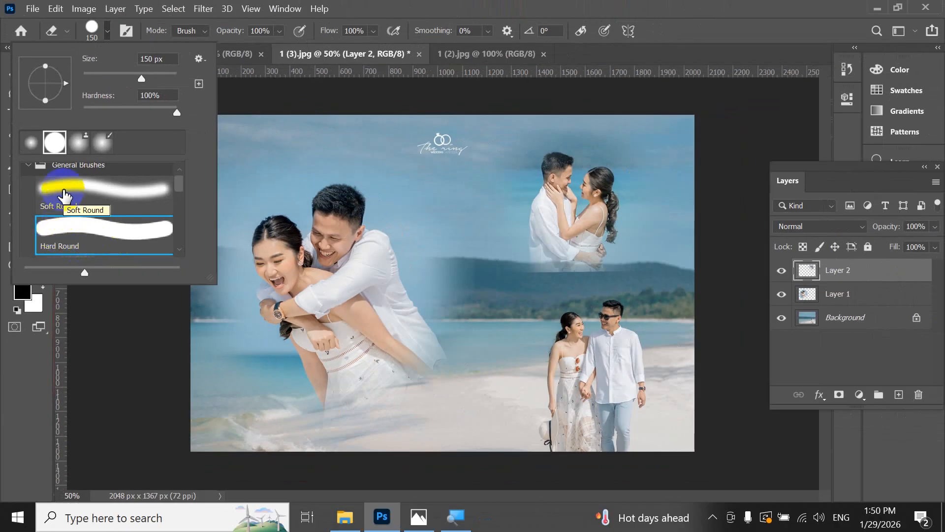
pyautogui.click(68, 238)
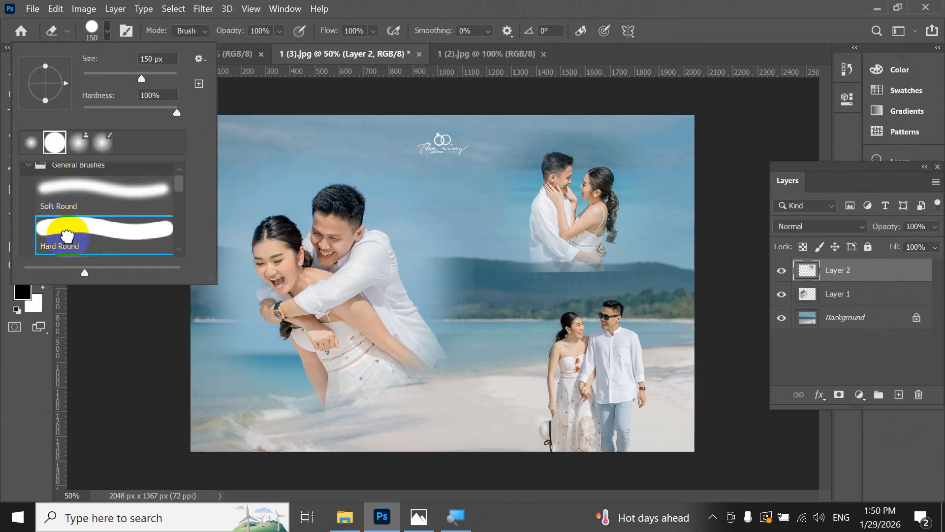
pyautogui.doubleClick(67, 236)
pyautogui.moveTo(524, 268); pyautogui.dragTo(687, 281)
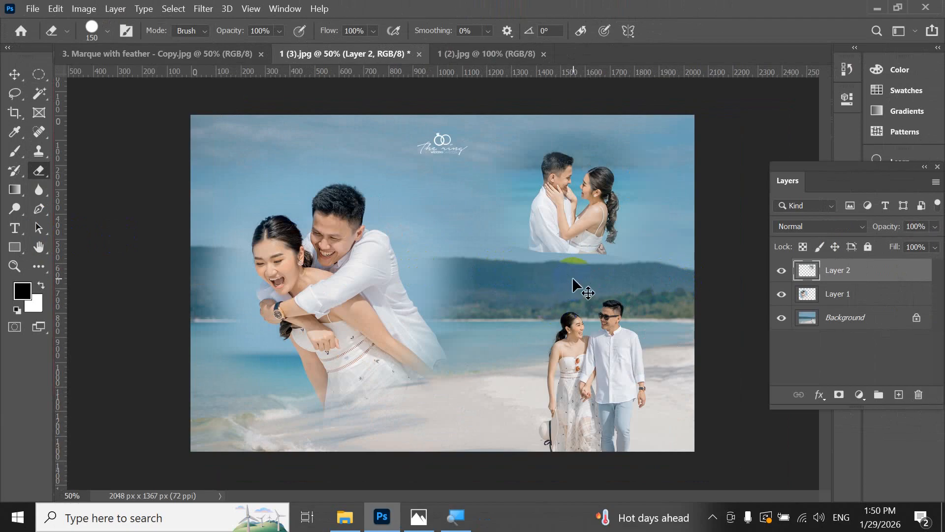
pyautogui.hotkey('ctrl', 'z')
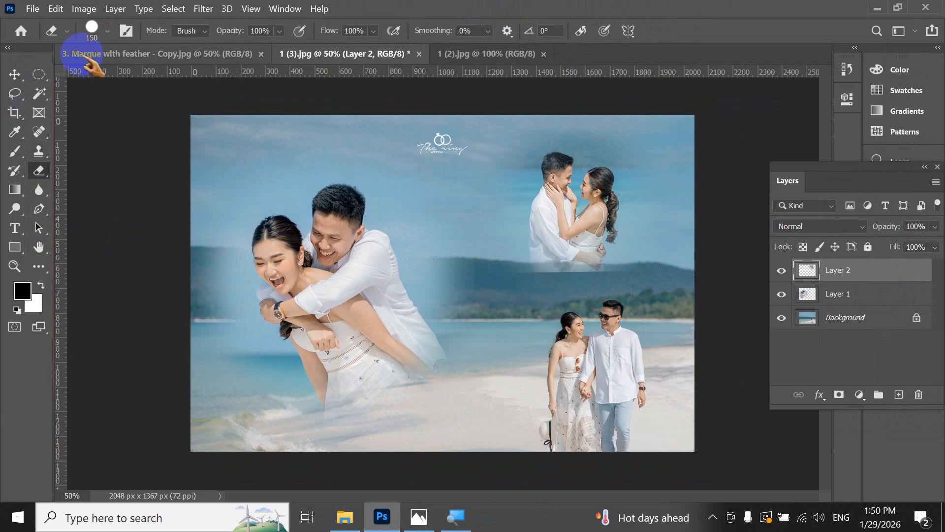
# Step: Erase the hard lower edge of the embracing couple on Layer 2 with a 150 px Soft Round eraser
pyautogui.click(93, 27)
pyautogui.click(111, 189)
pyautogui.doubleClick(110, 188)
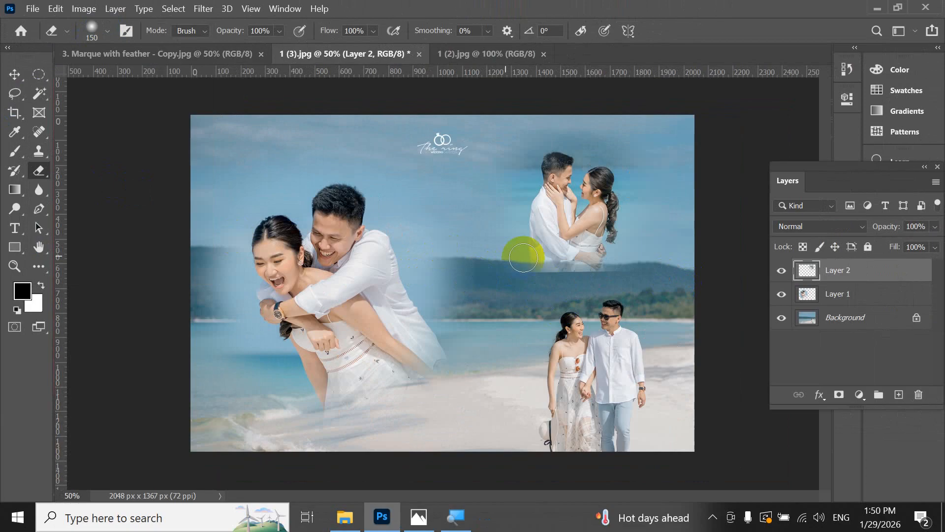
pyautogui.hotkey('ctrl', '+')
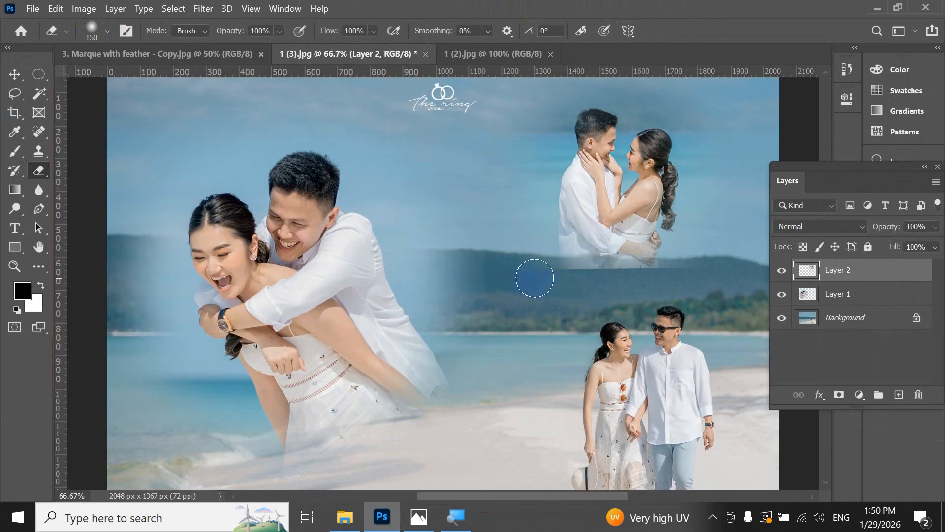
pyautogui.moveTo(553, 276); pyautogui.dragTo(730, 264)
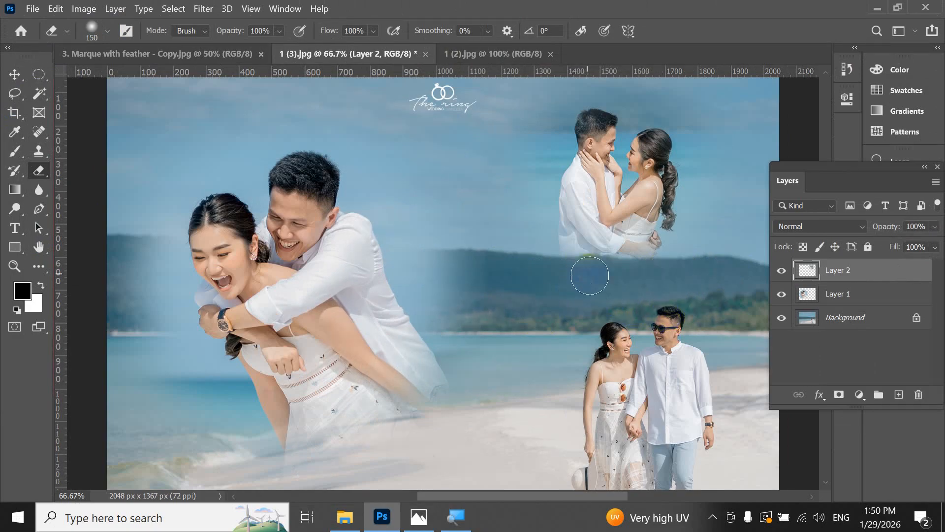
pyautogui.click(22, 76)
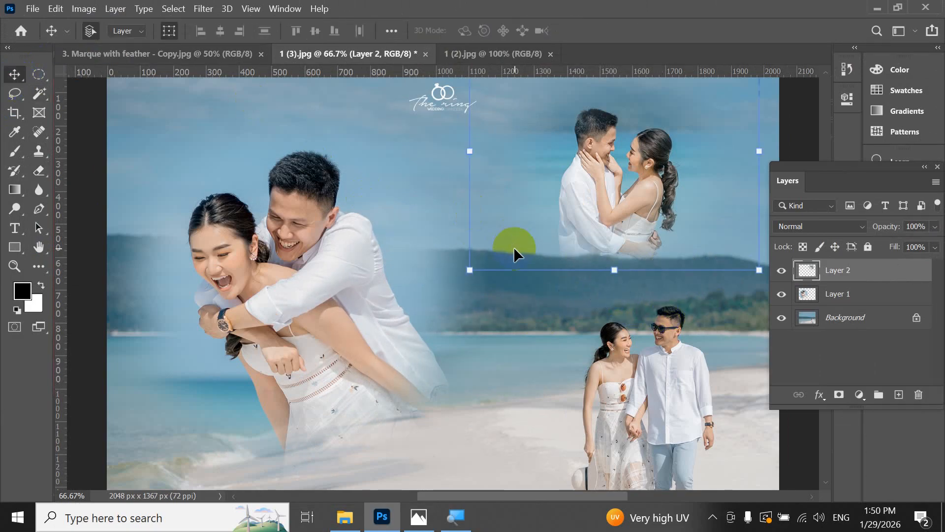
pyautogui.hotkey('ctrl', '-')
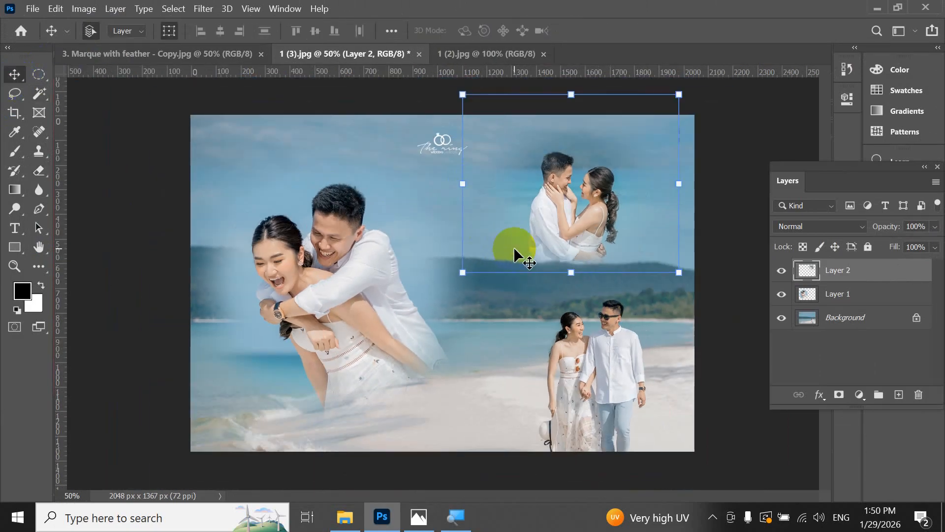
pyautogui.click(344, 226)
pyautogui.click(39, 74)
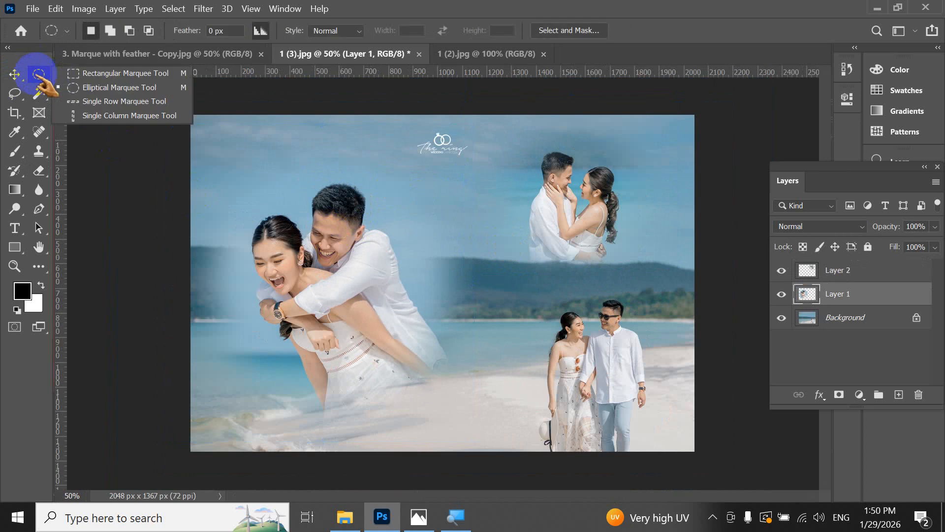
pyautogui.click(96, 89)
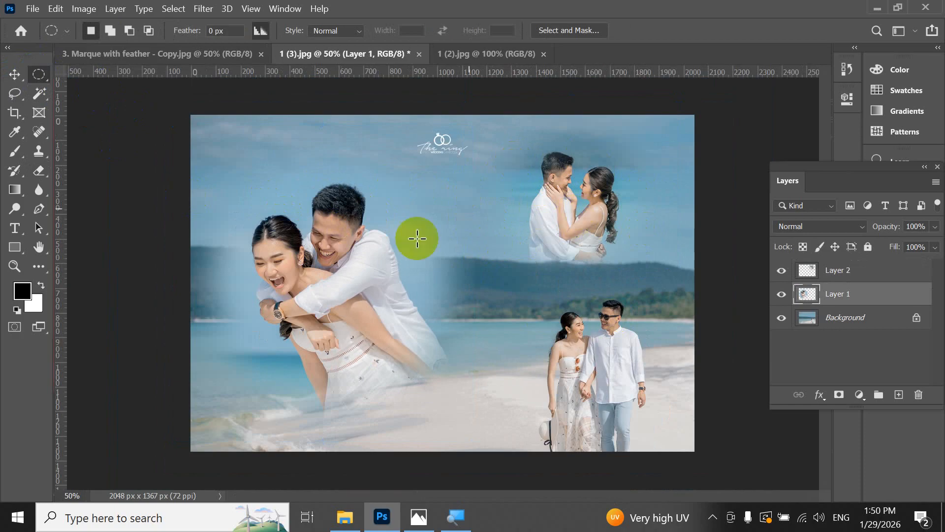
pyautogui.click(15, 76)
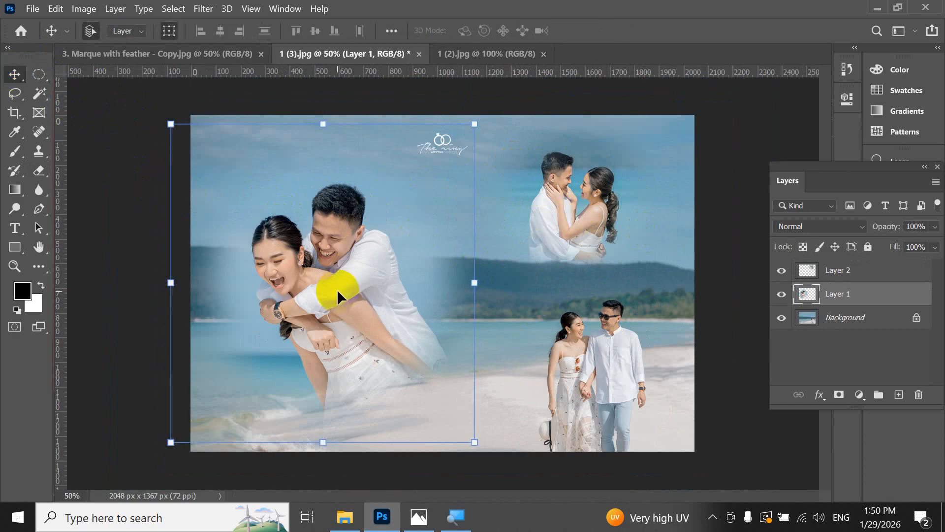